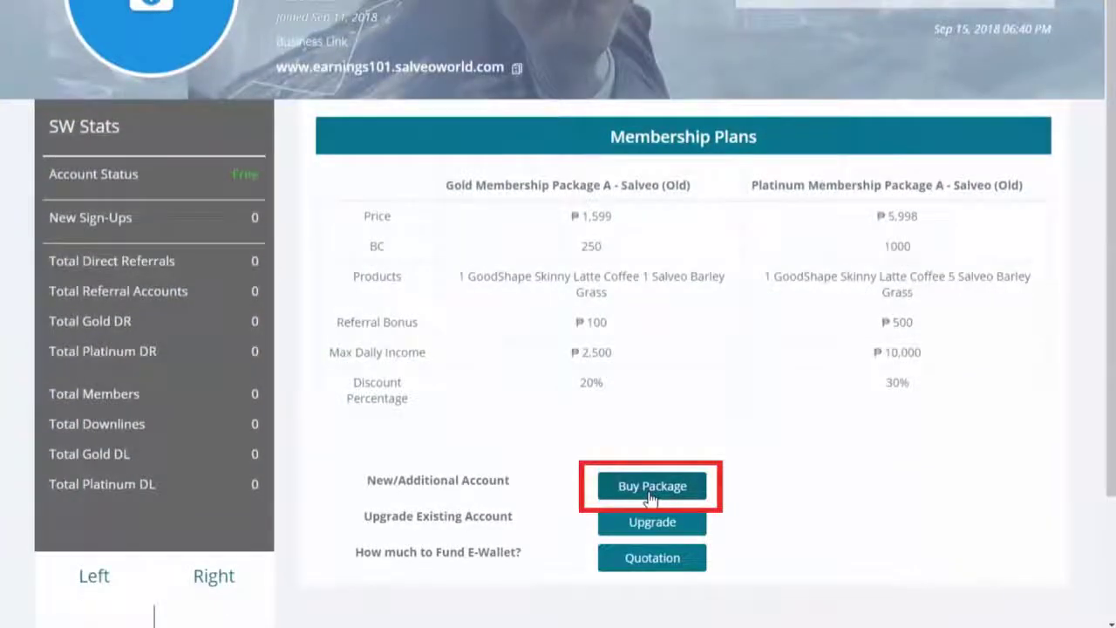
Order one RP3 Regular Platinum Package with System activation and submit the choice
click(650, 486)
scroll(641, 488, down, 5)
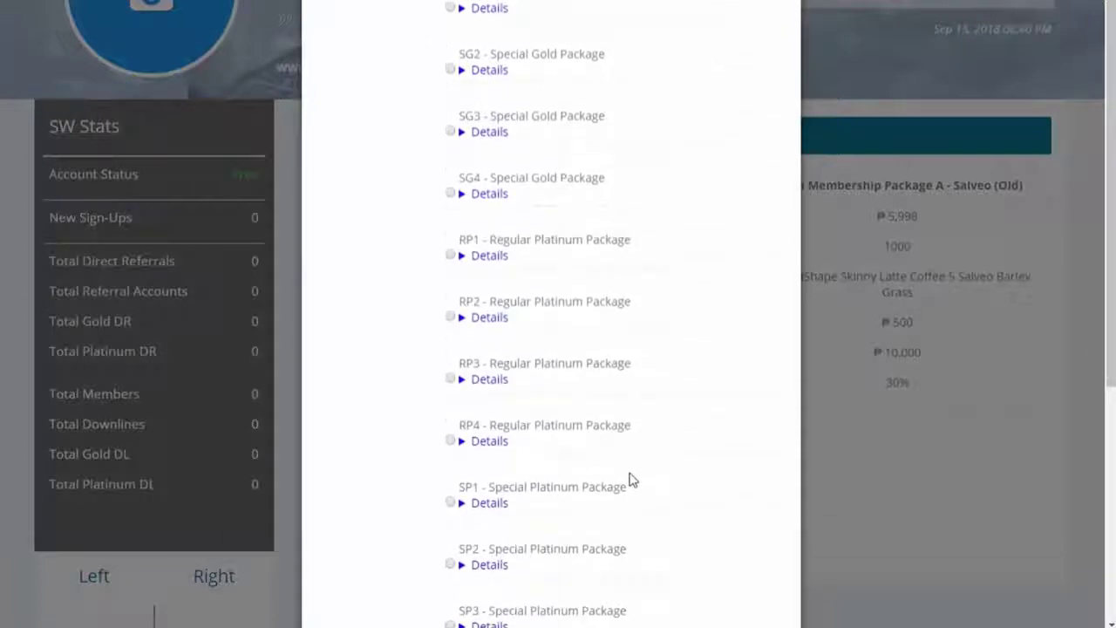
scroll(633, 479, down, 1)
click(479, 296)
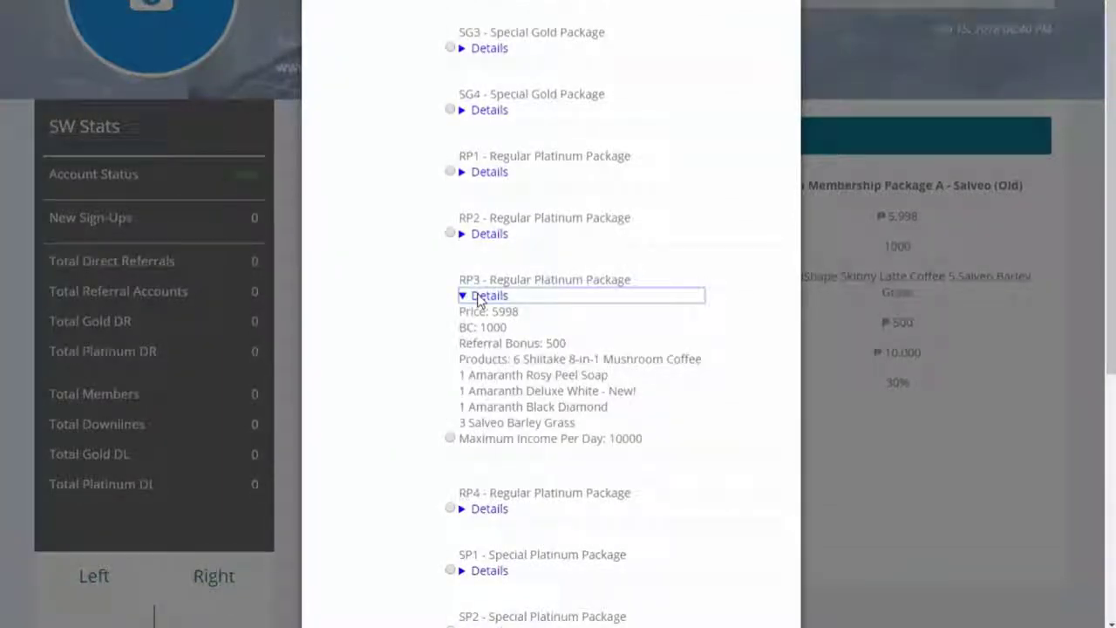
click(478, 297)
click(450, 295)
scroll(715, 433, down, 4)
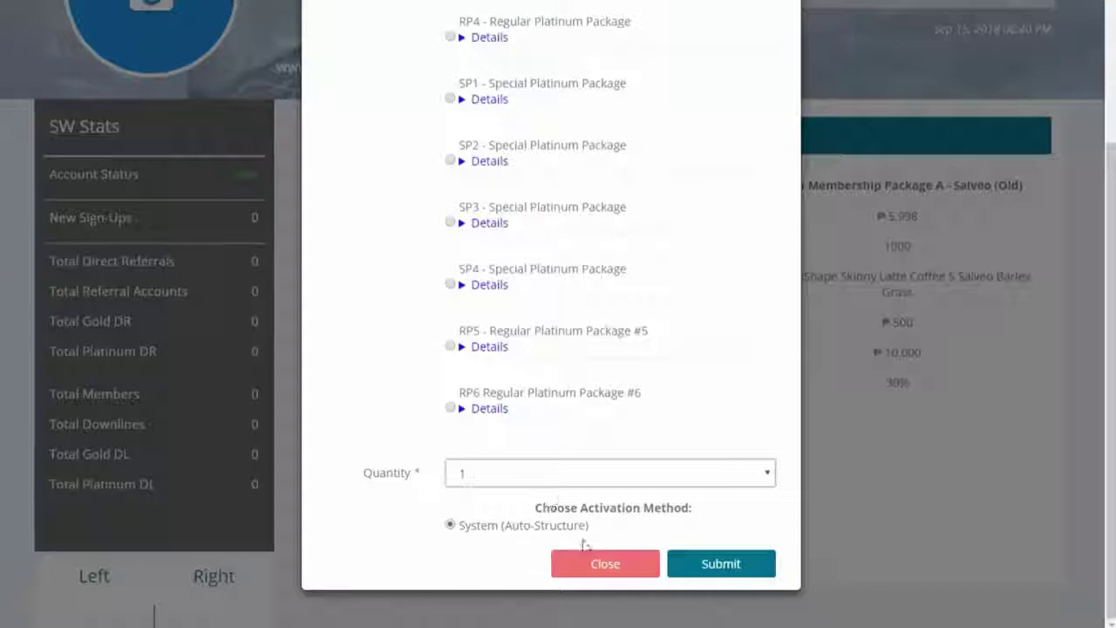
click(721, 565)
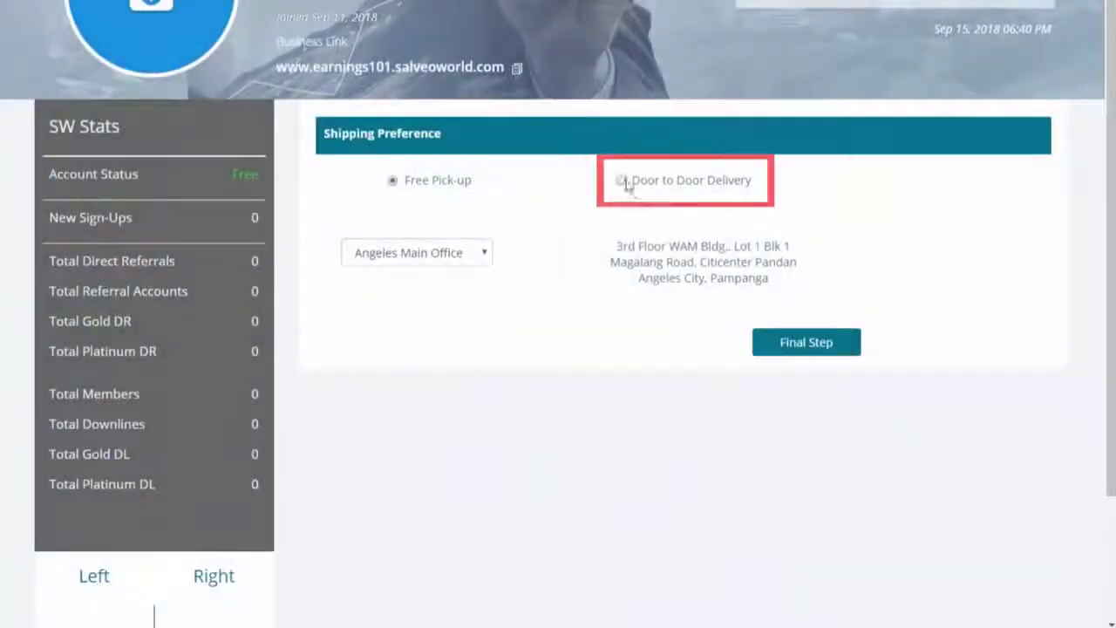
Choose door-to-door delivery to PAMPANGA province, ANGELES CITY, and the delivery barangay
click(633, 189)
scroll(459, 319, down, 3)
click(695, 251)
click(717, 542)
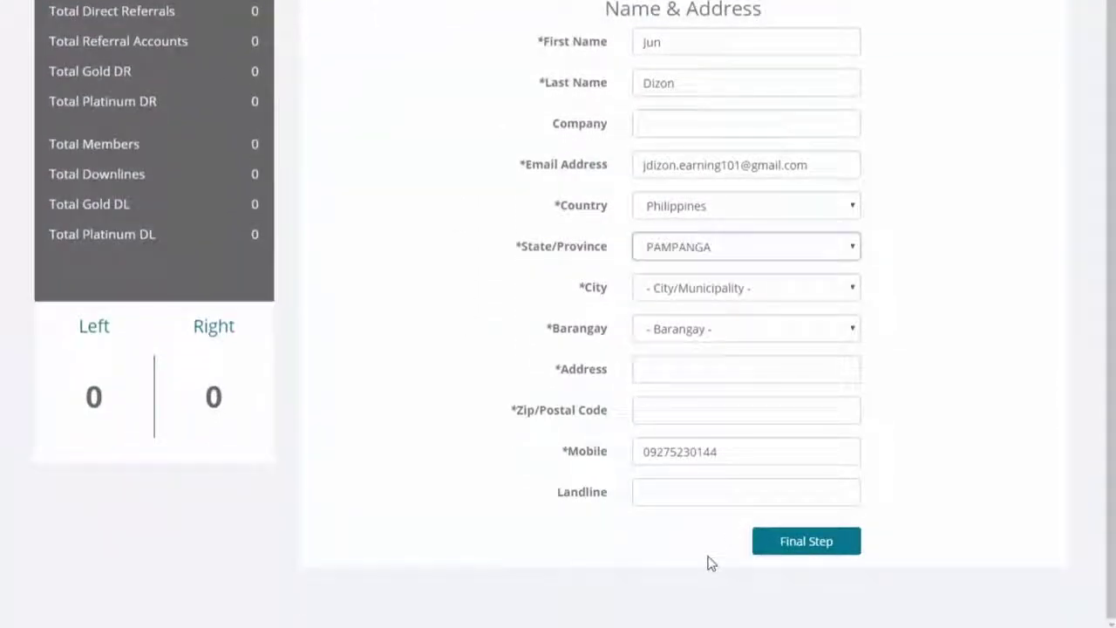
click(766, 293)
click(765, 288)
click(815, 331)
click(763, 288)
Enter the street address and the zip/postal code for delivery
click(733, 374)
text(All)
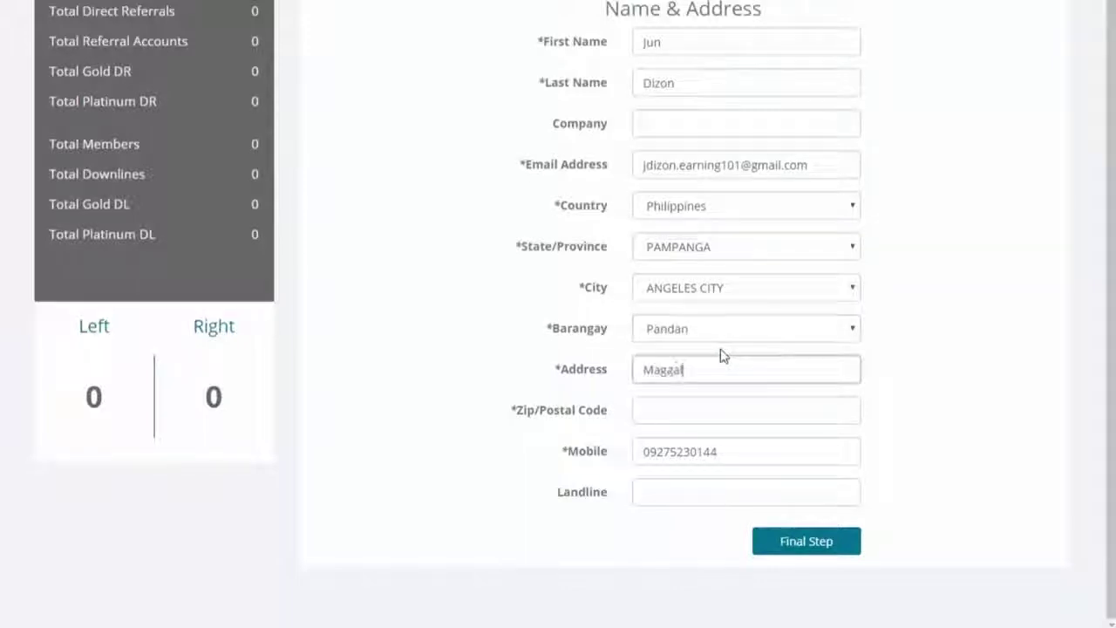
key(Tab)
text(2)
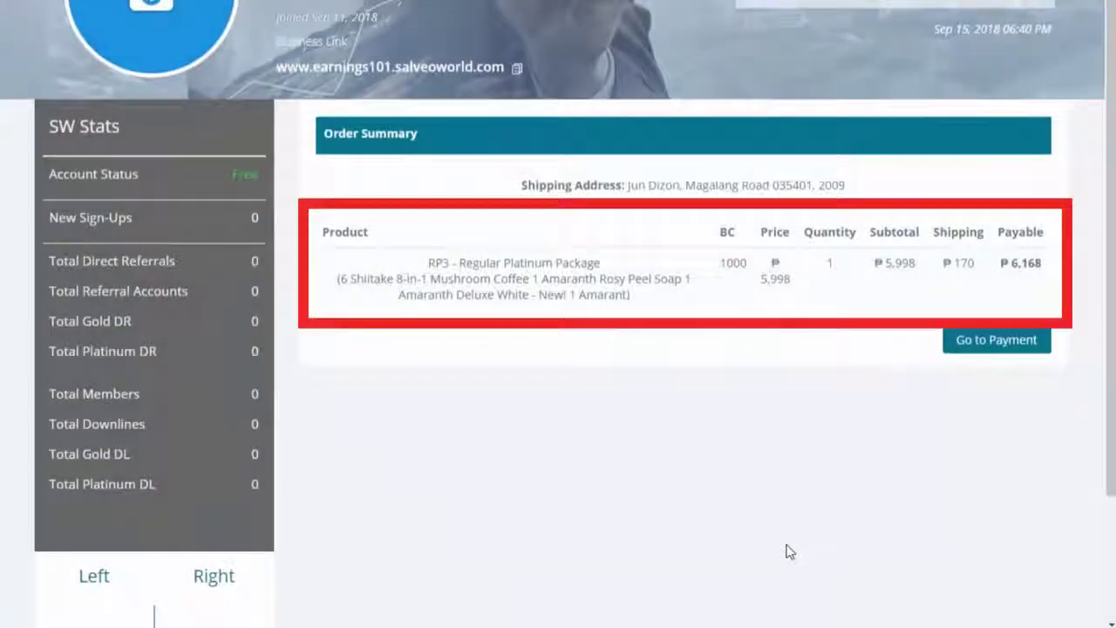
Pay the ₱6,168 RP3 order with Cash on Delivery as the payment method
click(981, 342)
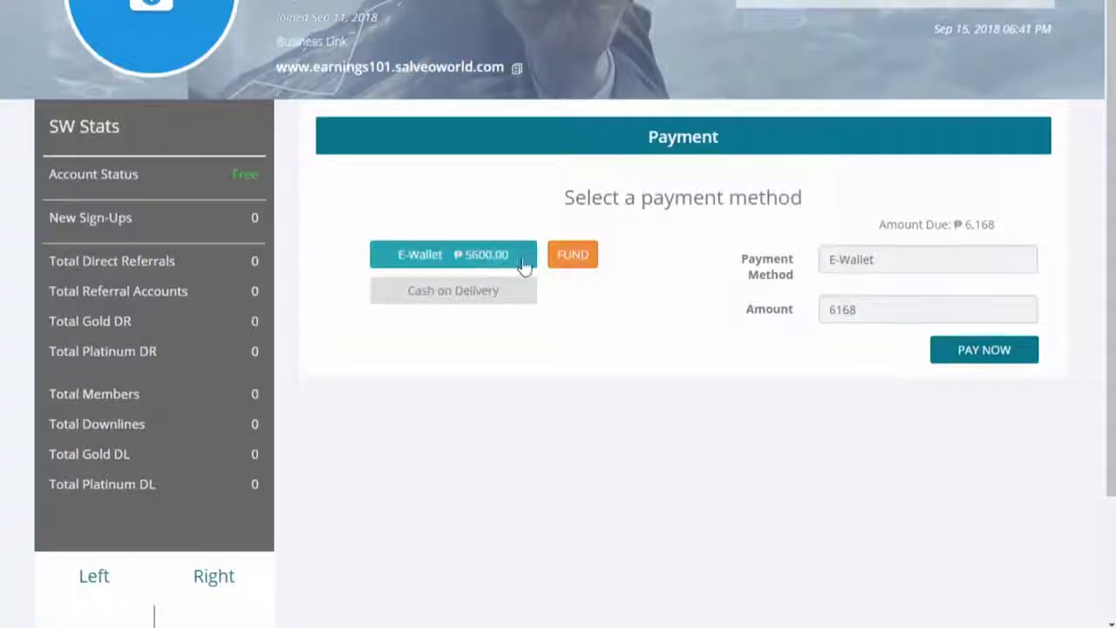
click(486, 264)
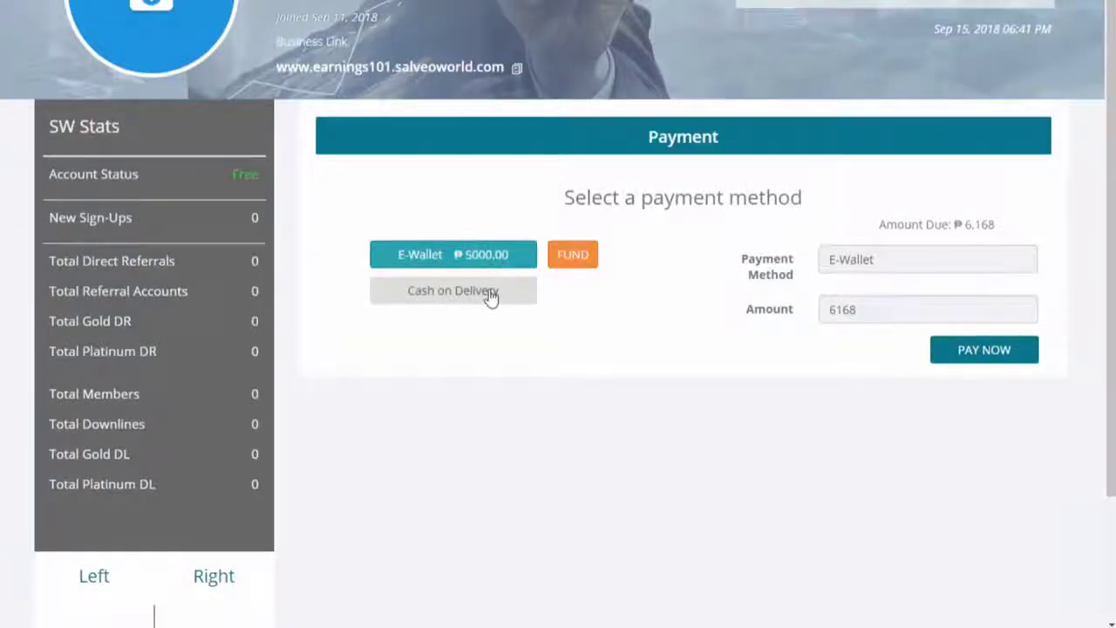
click(491, 295)
click(495, 264)
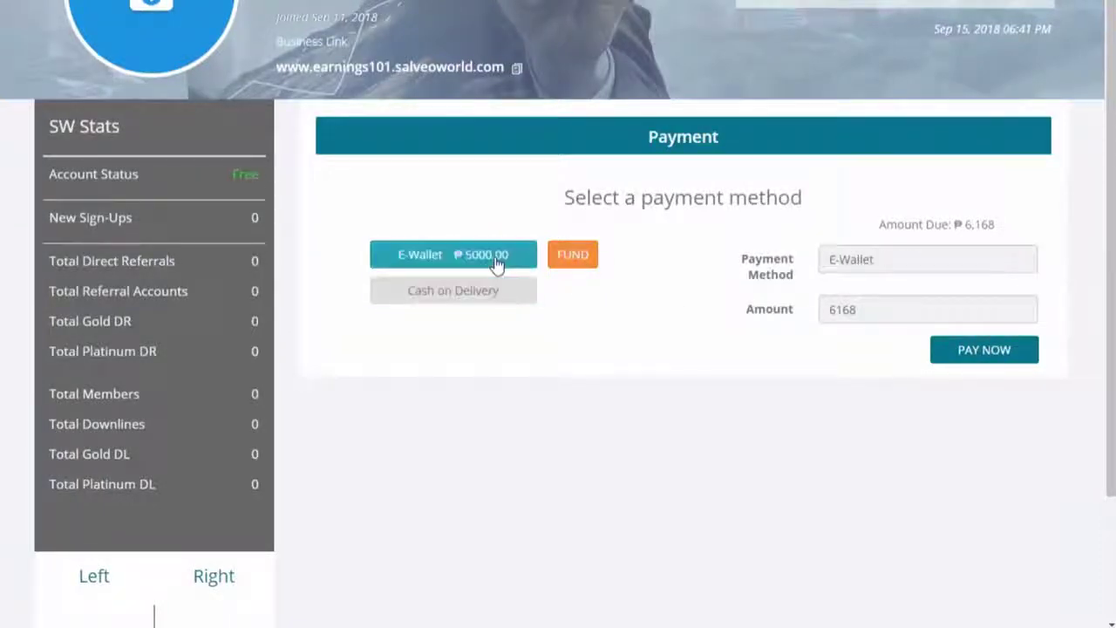
click(489, 296)
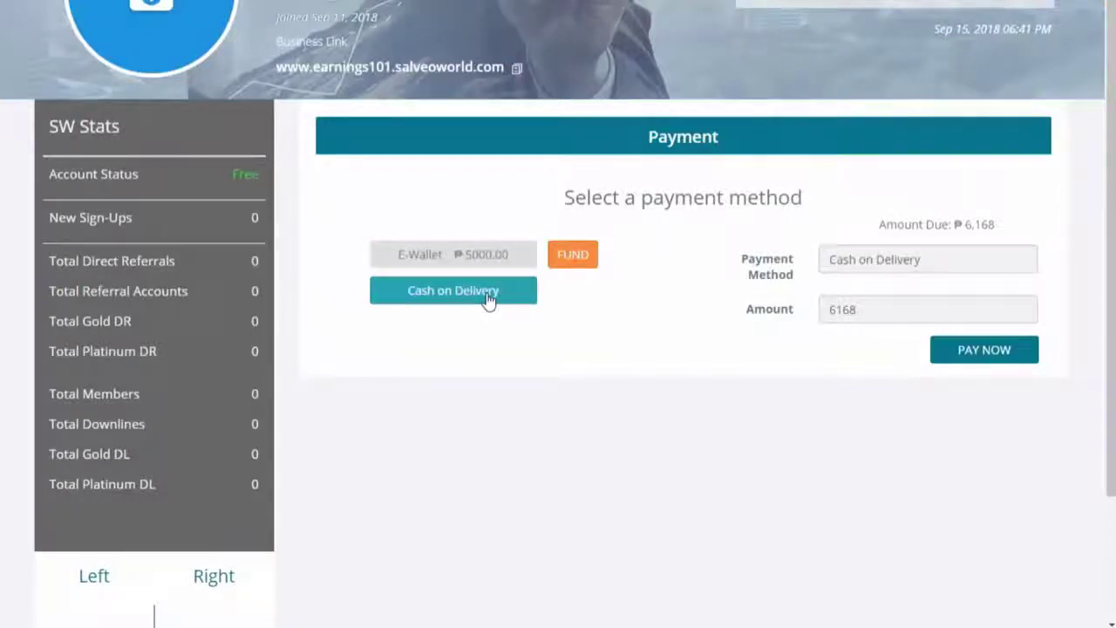
click(1010, 360)
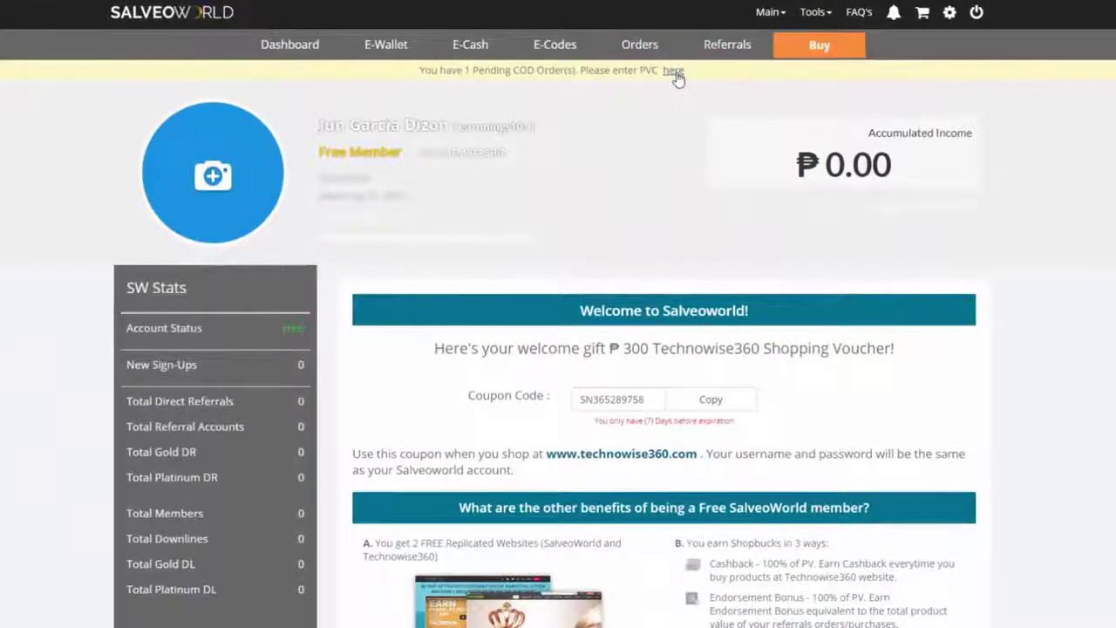
Activate the pending COD RP3 order using the invoice's payment verification code
click(677, 71)
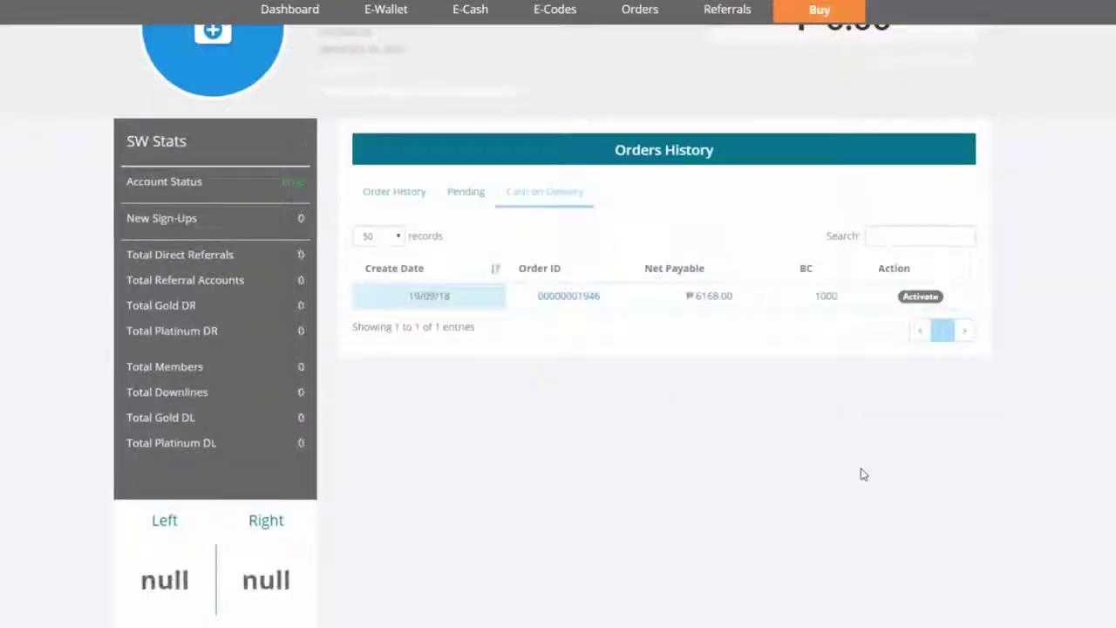
click(922, 298)
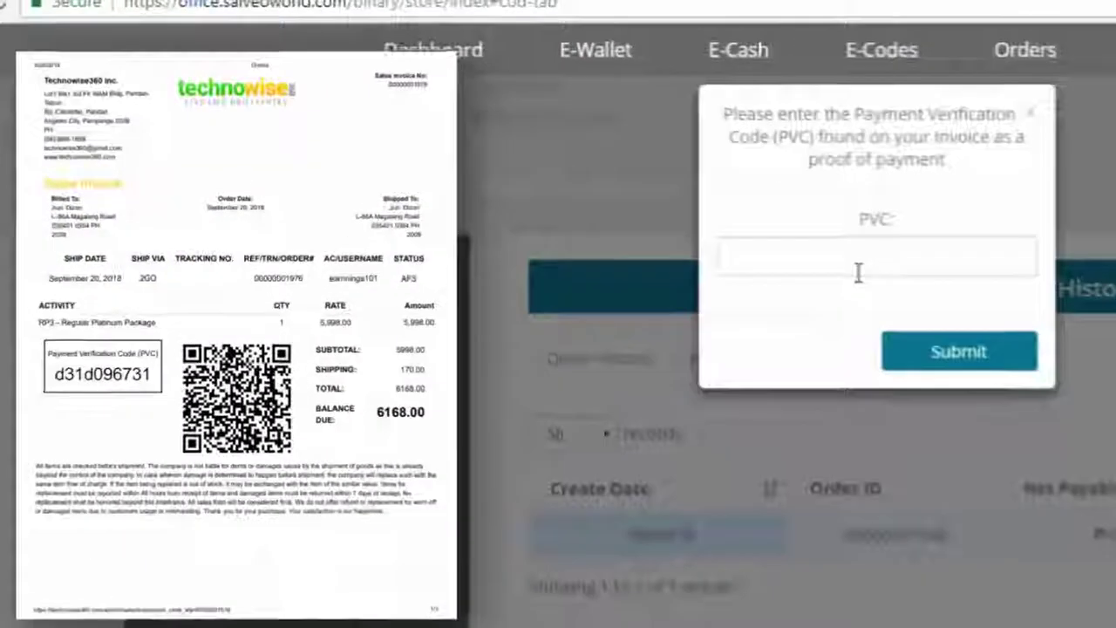
click(546, 139)
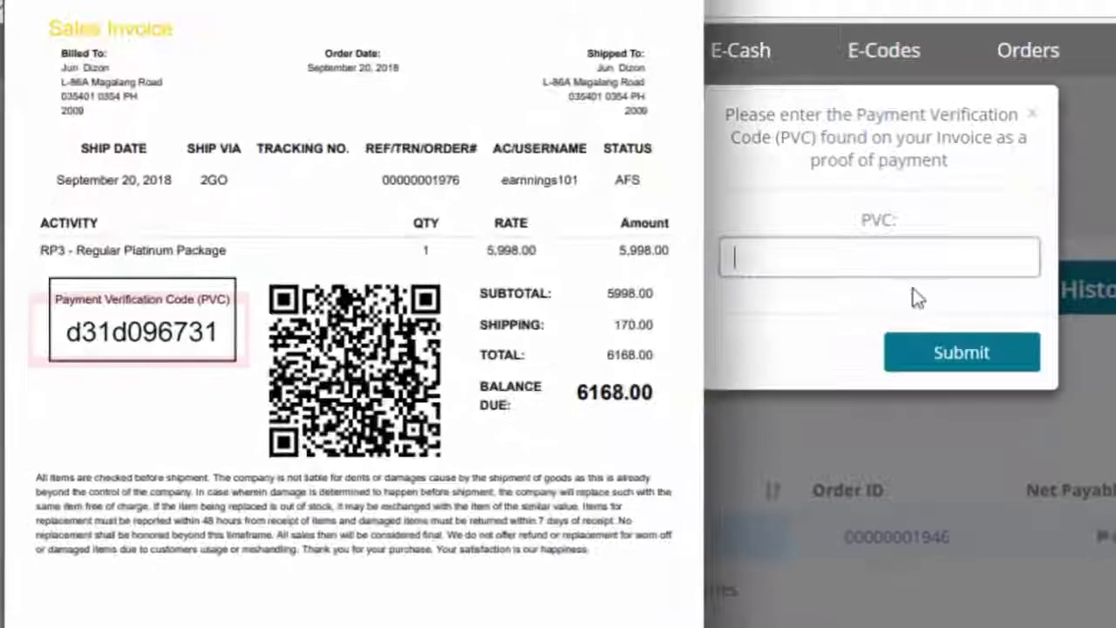
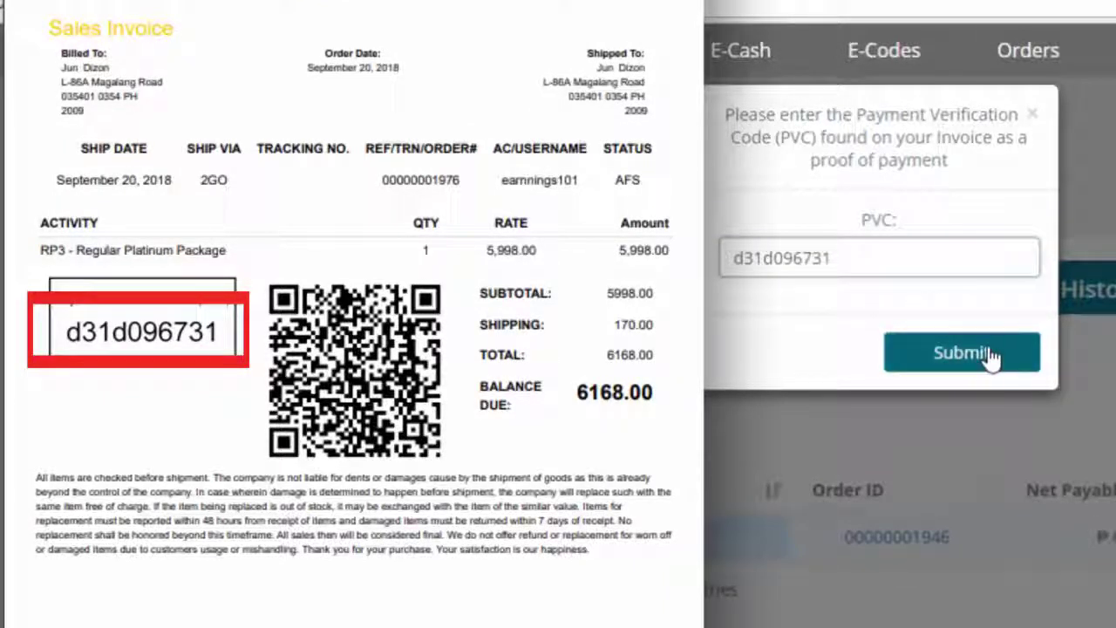
click(992, 355)
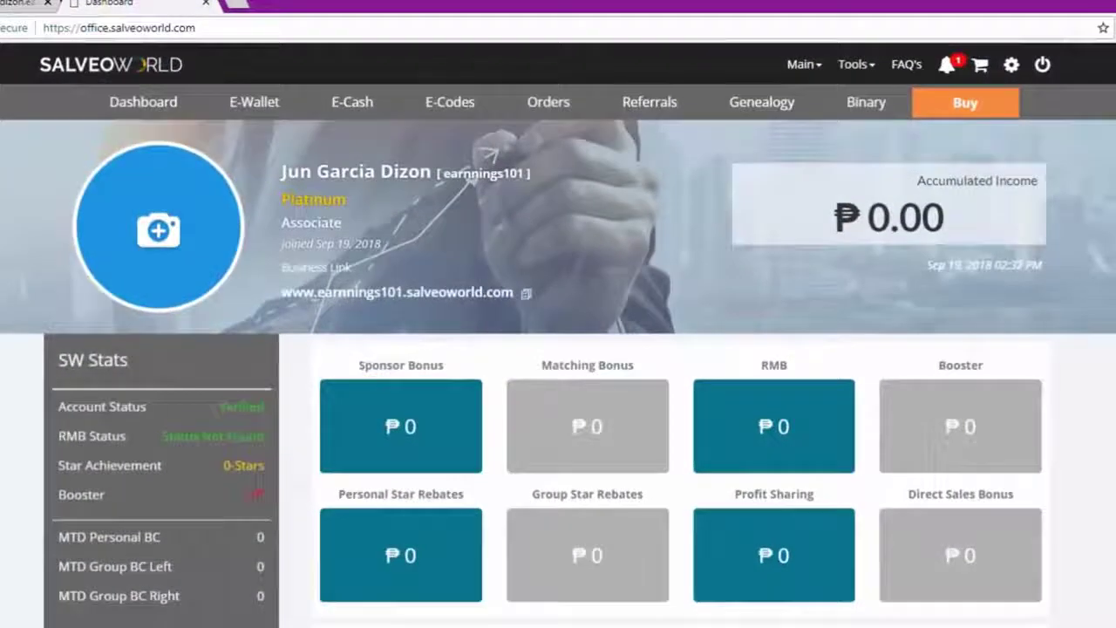
Show the Membership Activation notice in the notifications list
click(954, 73)
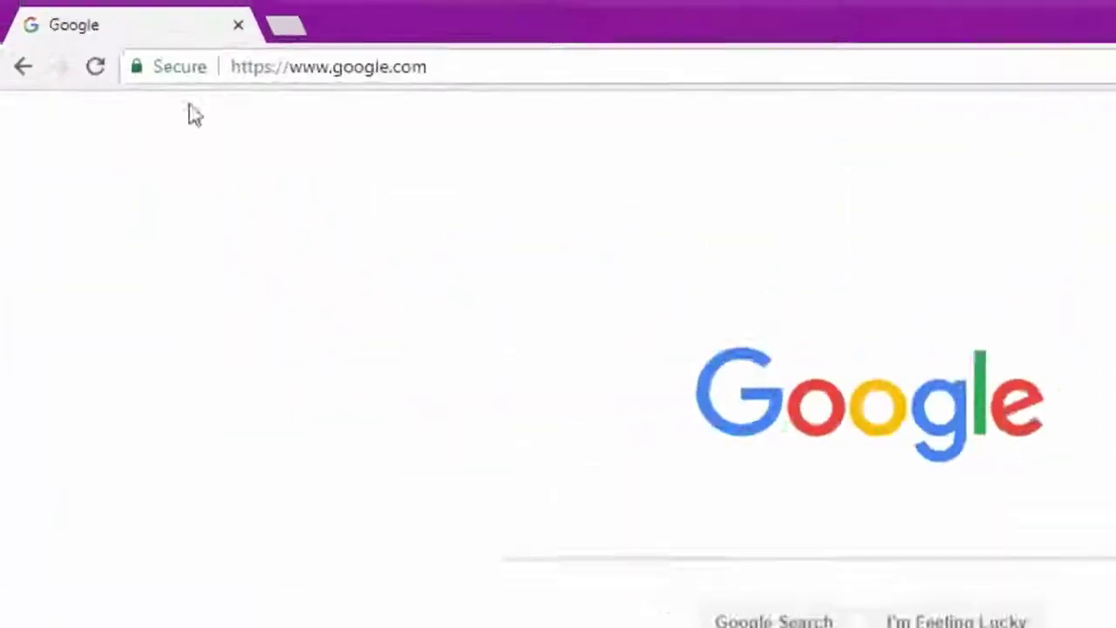
Load the shop.salveoworld.com site in the browser's address bar
click(516, 91)
text(shop.)
key(Return)
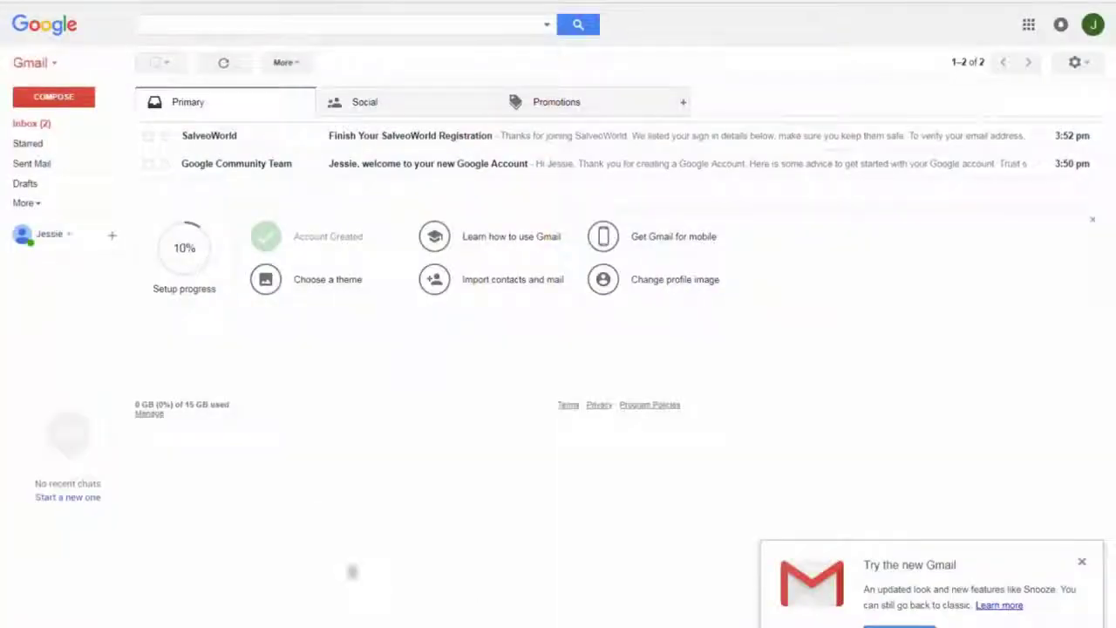
Open the 'Finish Your SalveoWorld Registration' e-mail in the Gmail inbox
click(248, 140)
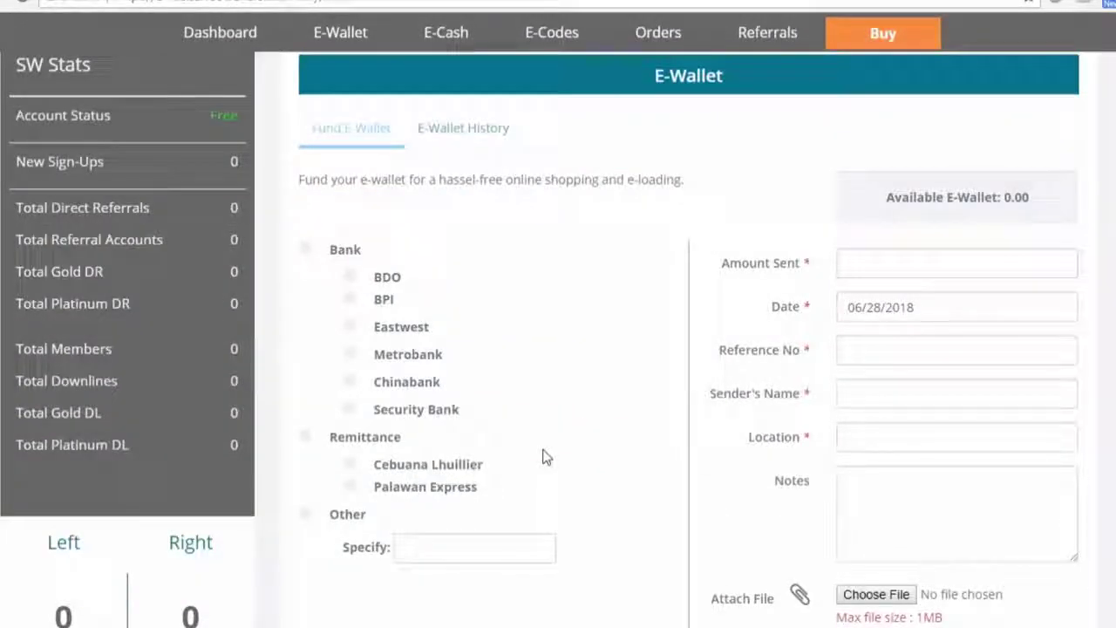
scroll(543, 456, down, 2)
Choose remittance funding and settle on Cebuana Lhuillier instead of Palawan Express
scroll(543, 456, up, 1)
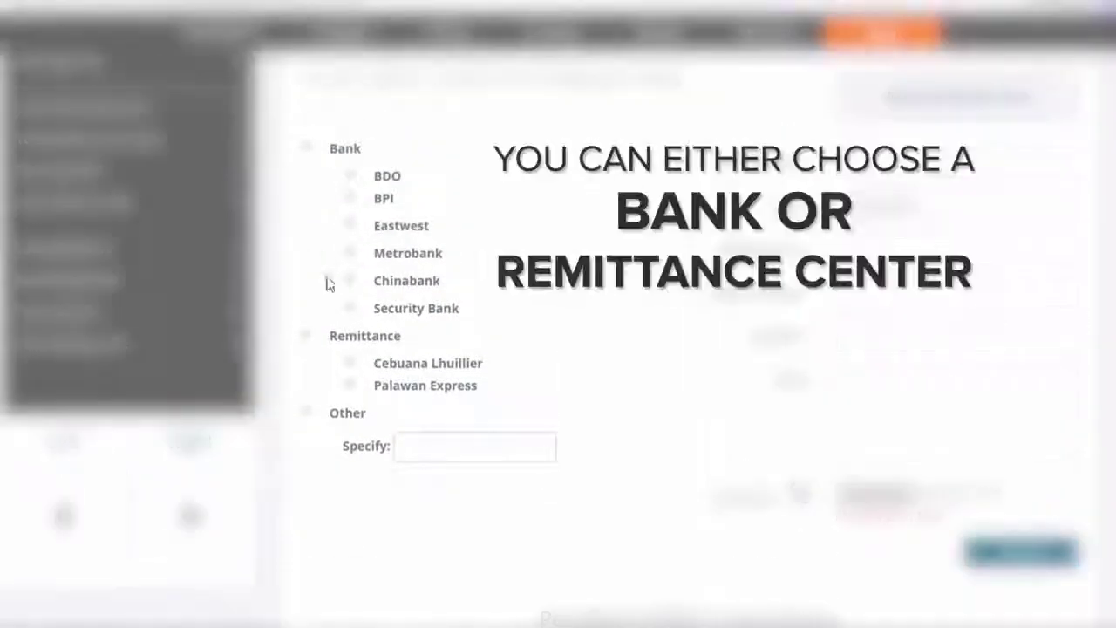
click(317, 338)
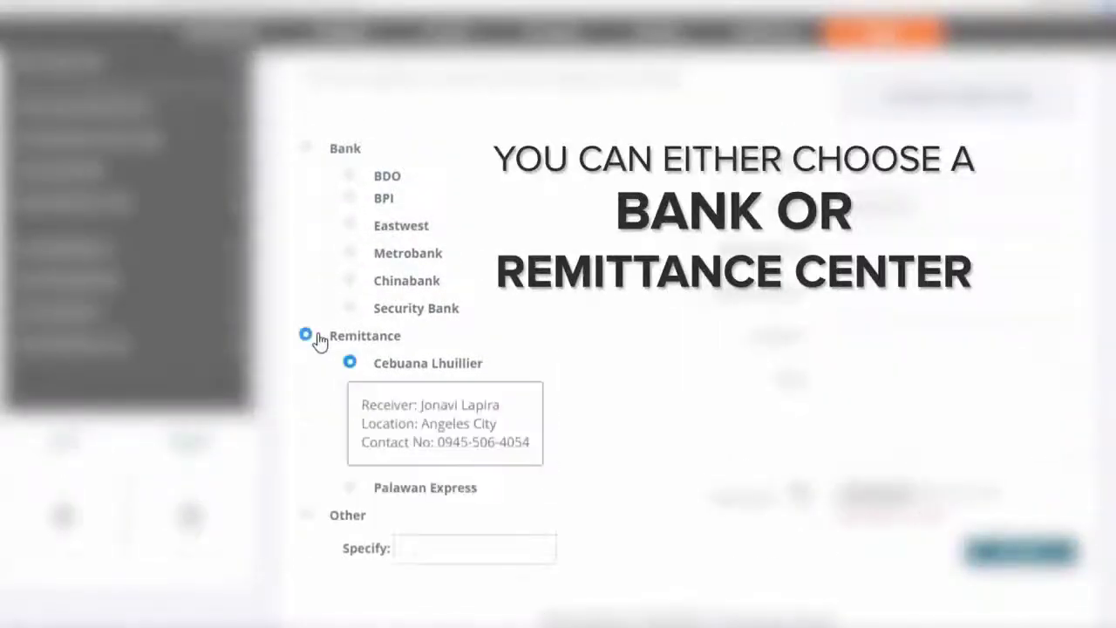
click(359, 491)
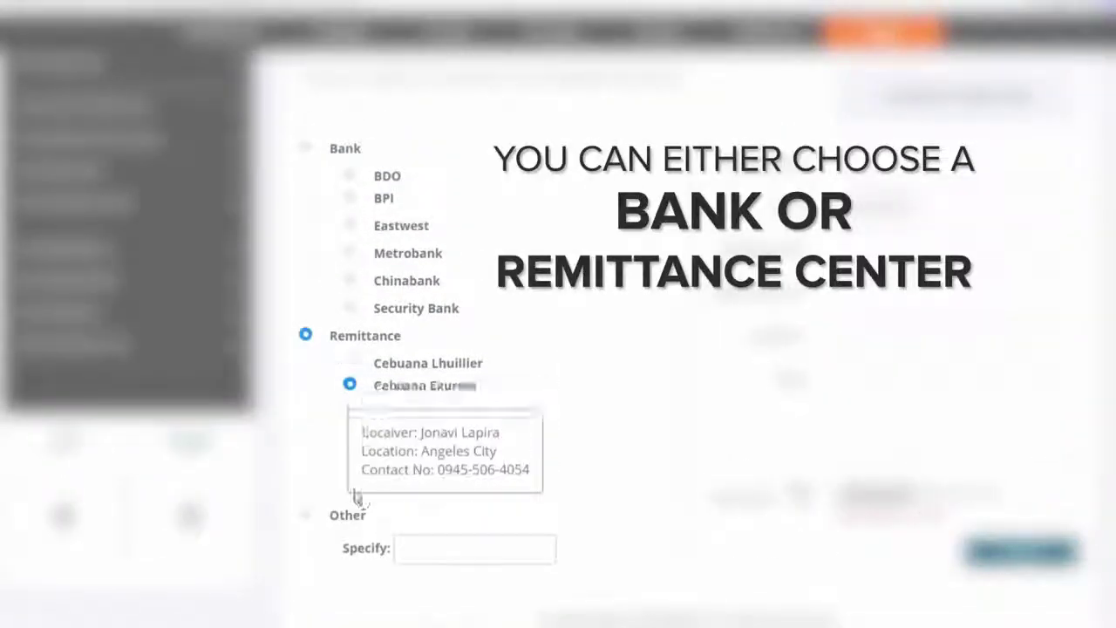
click(359, 366)
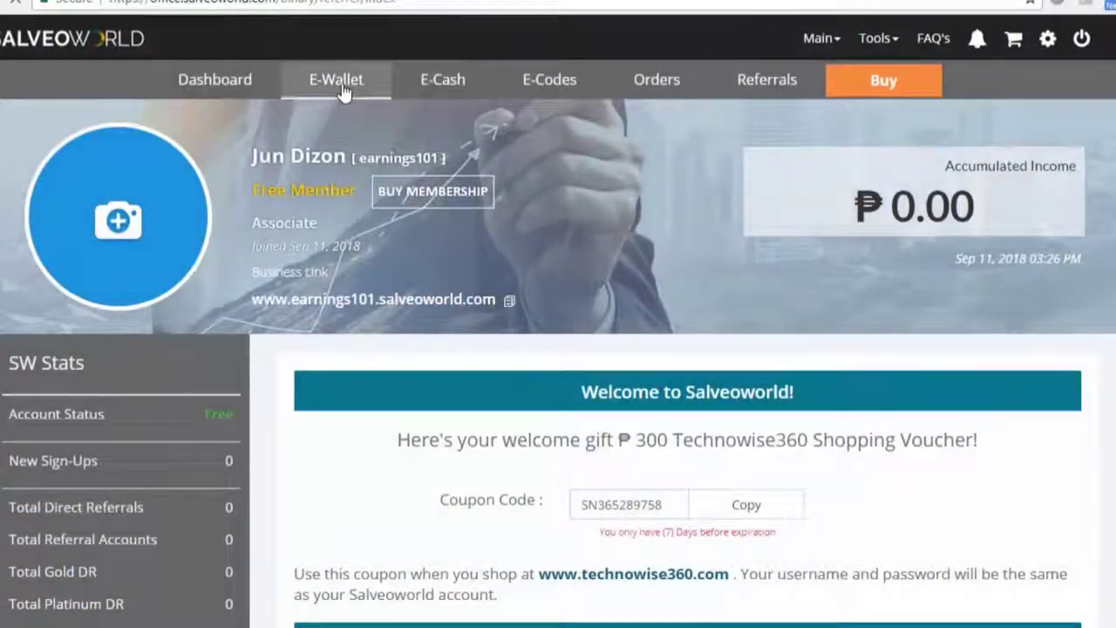
Fill the Cebuana Lhuillier funding form for 5,000 and attach the receipt photo
click(341, 87)
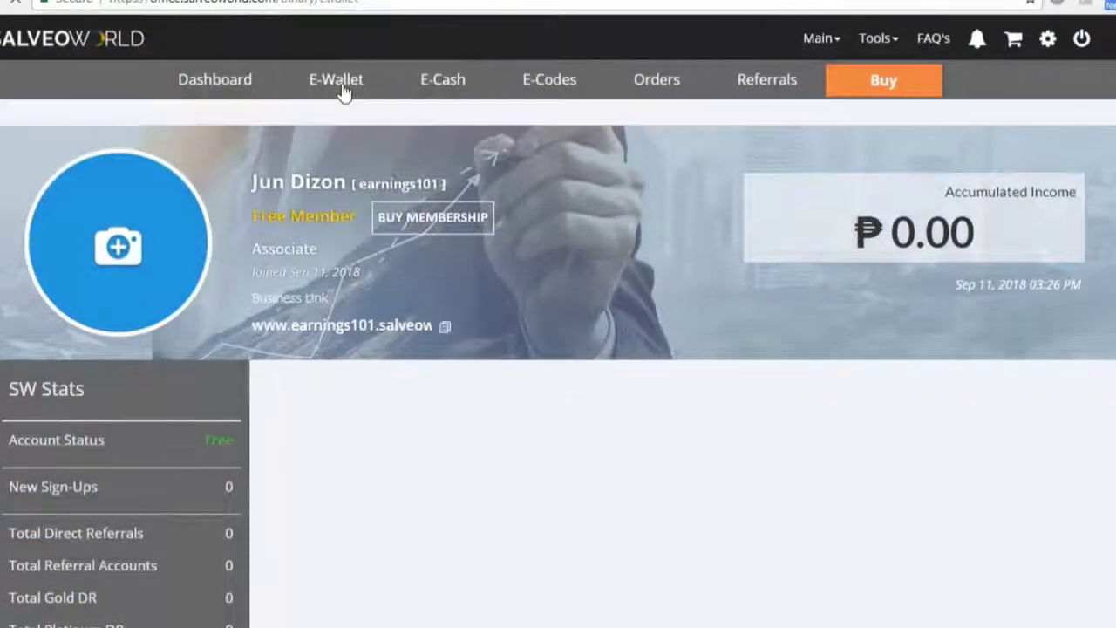
scroll(620, 485, down, 3)
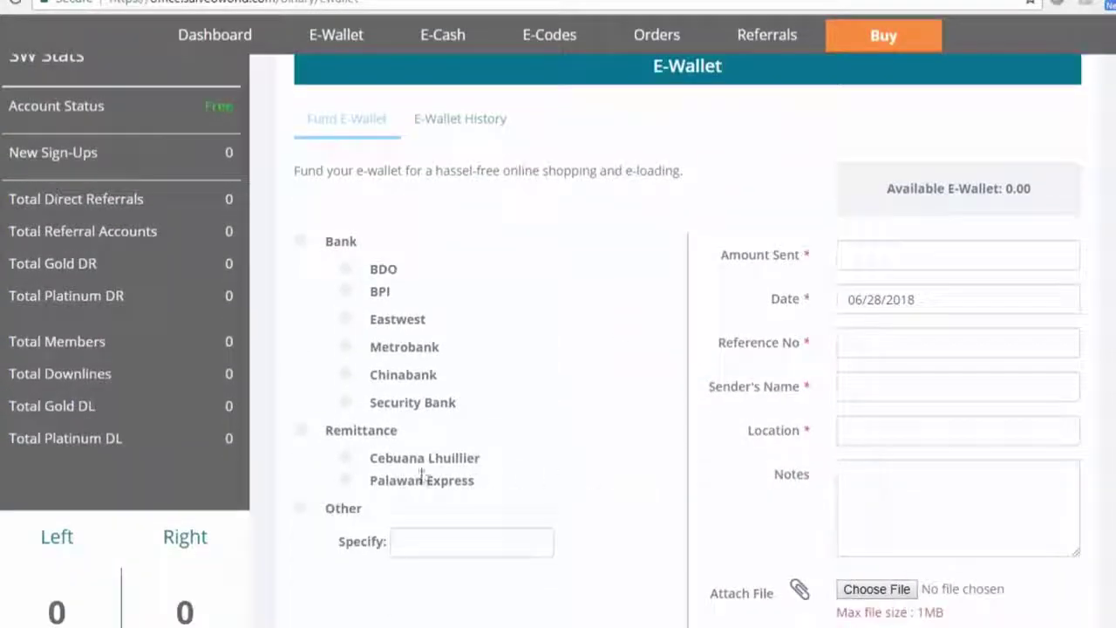
click(302, 429)
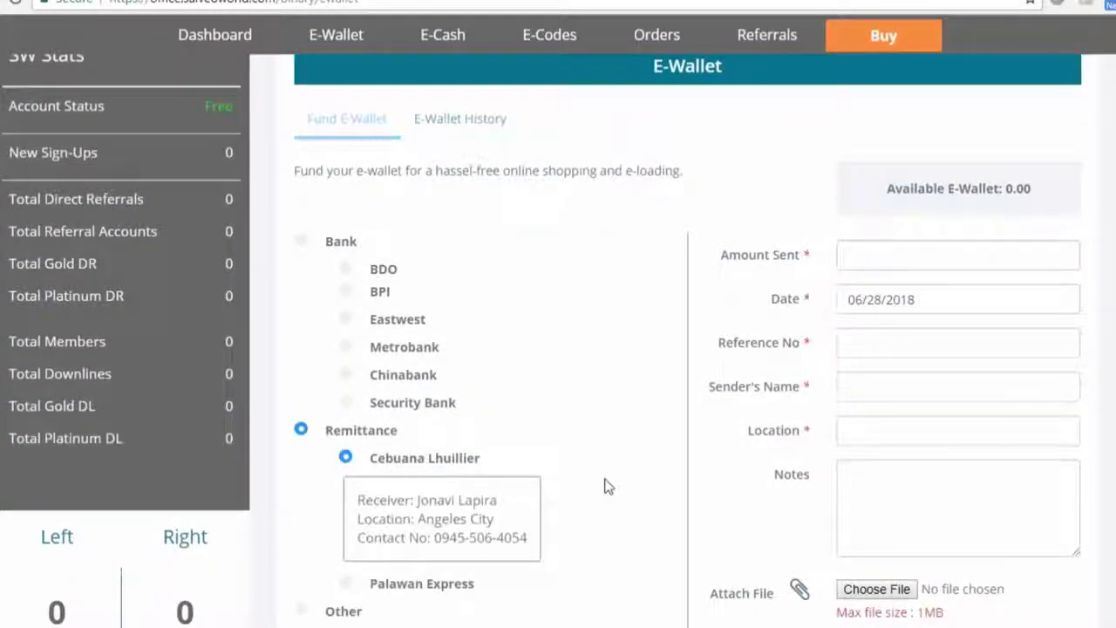
scroll(605, 485, down, 2)
scroll(611, 484, up, 1)
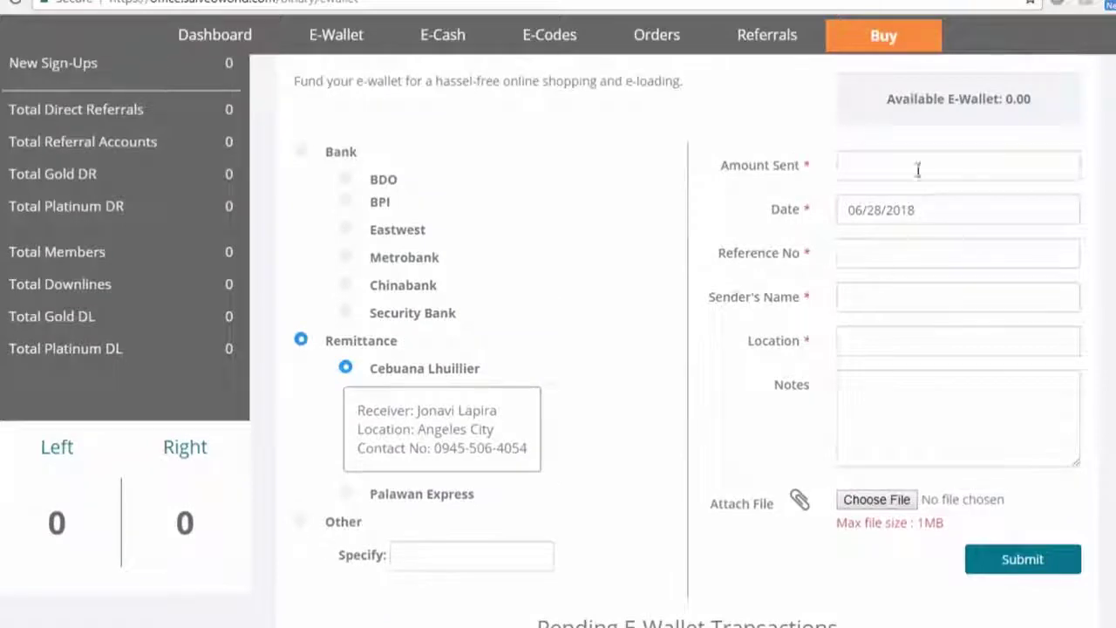
click(886, 174)
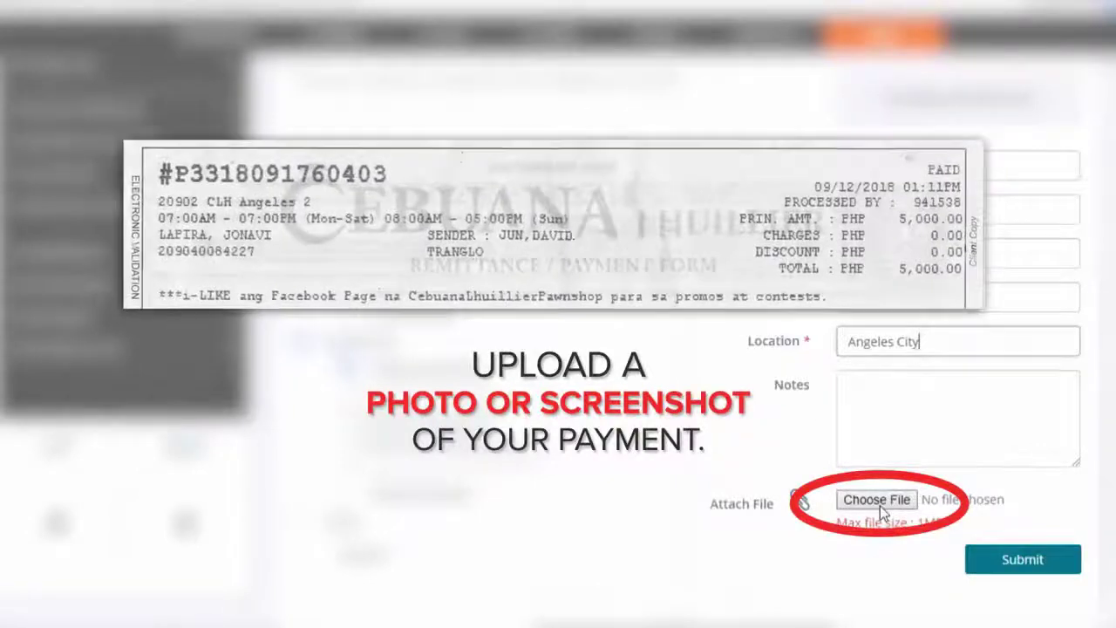
click(880, 506)
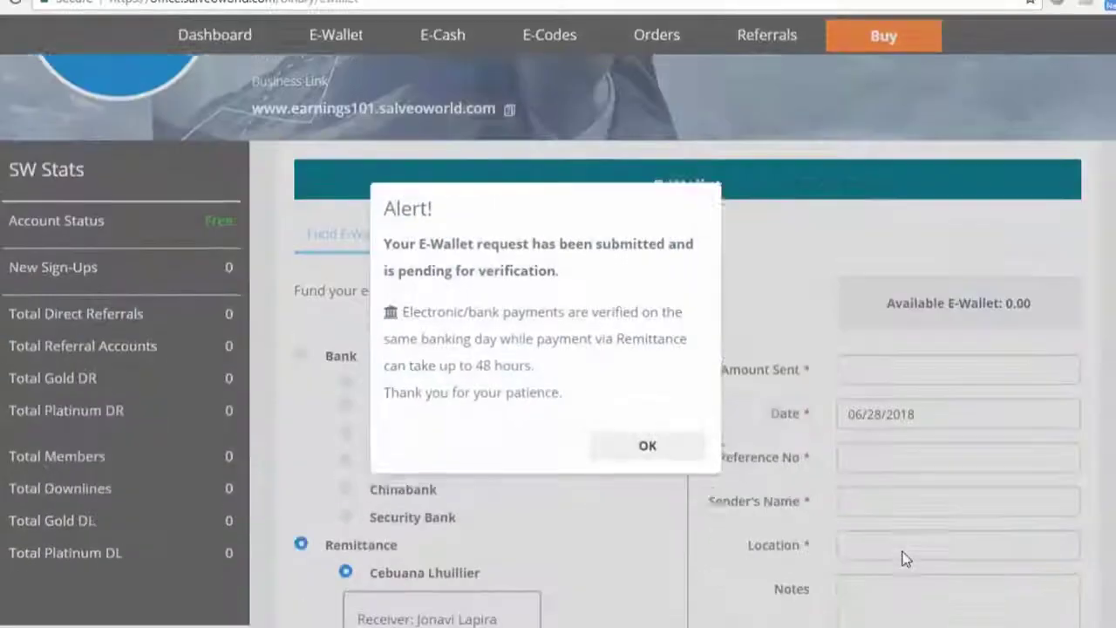
Scroll the E-Wallet page to confirm the 18000.00 available balance
scroll(904, 556, down, 1)
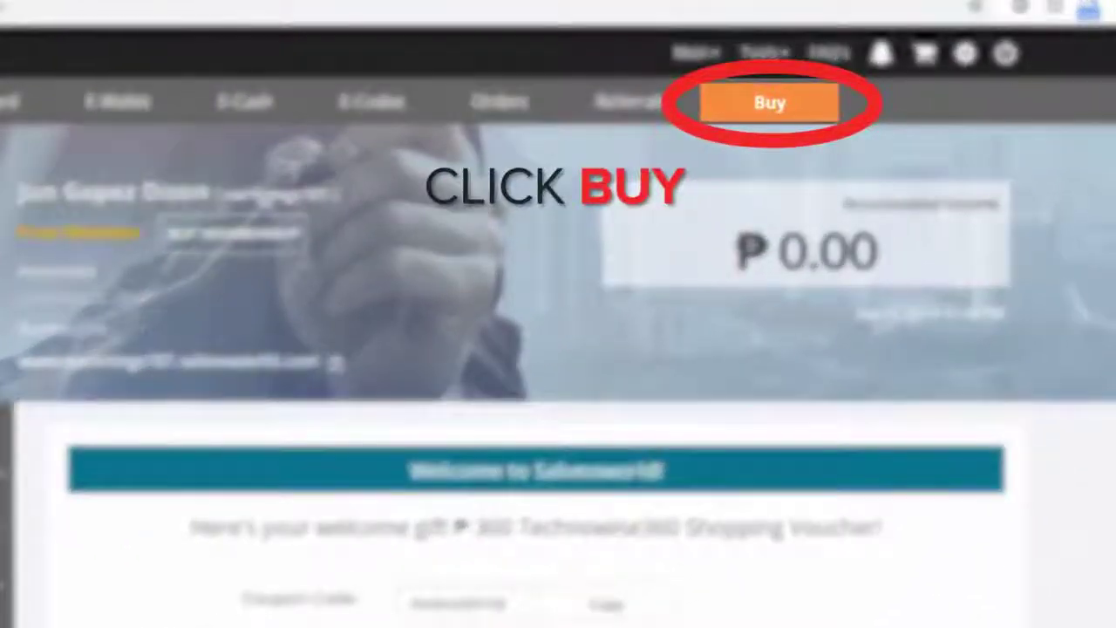
Start buying a new membership package from the Buy menu
click(762, 111)
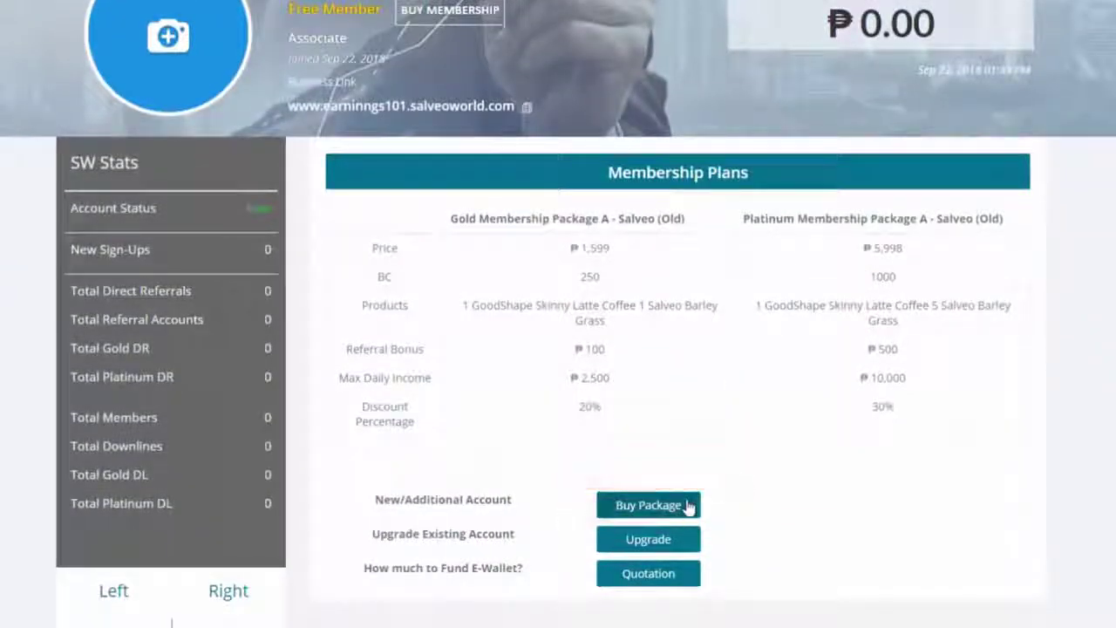
click(688, 507)
scroll(676, 508, down, 6)
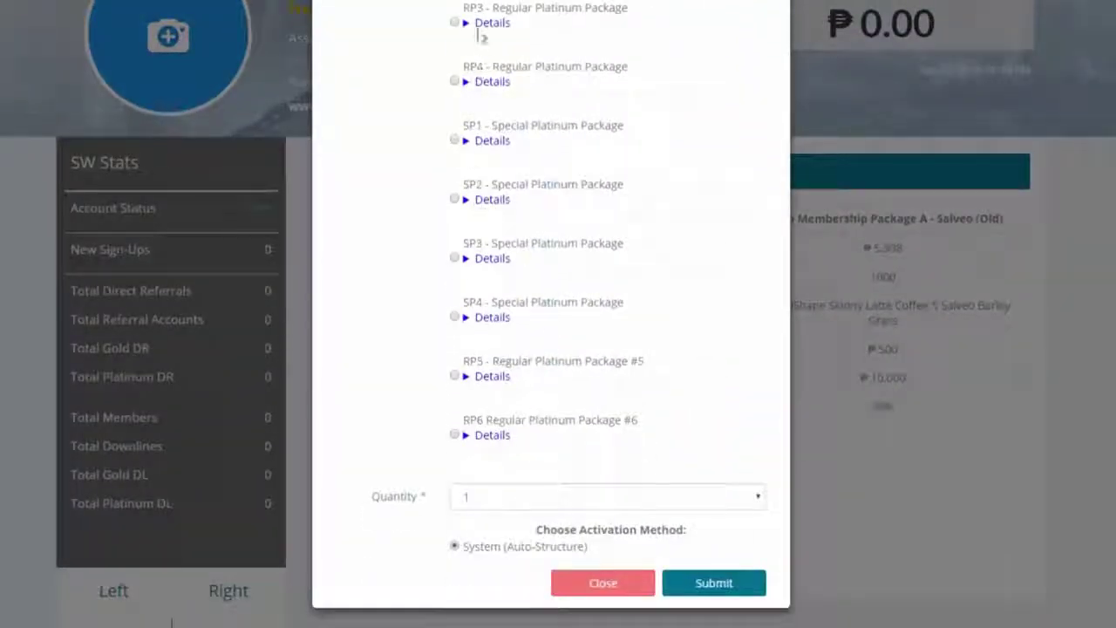
Order three RP3 Regular Platinum Packages with the third placement position layout
click(469, 25)
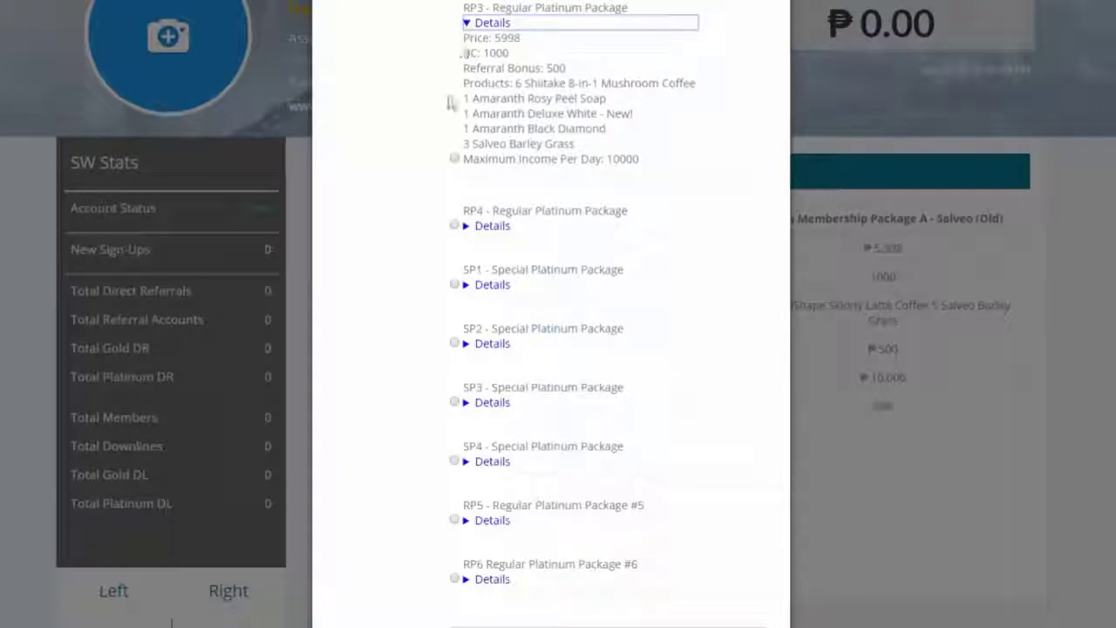
click(454, 159)
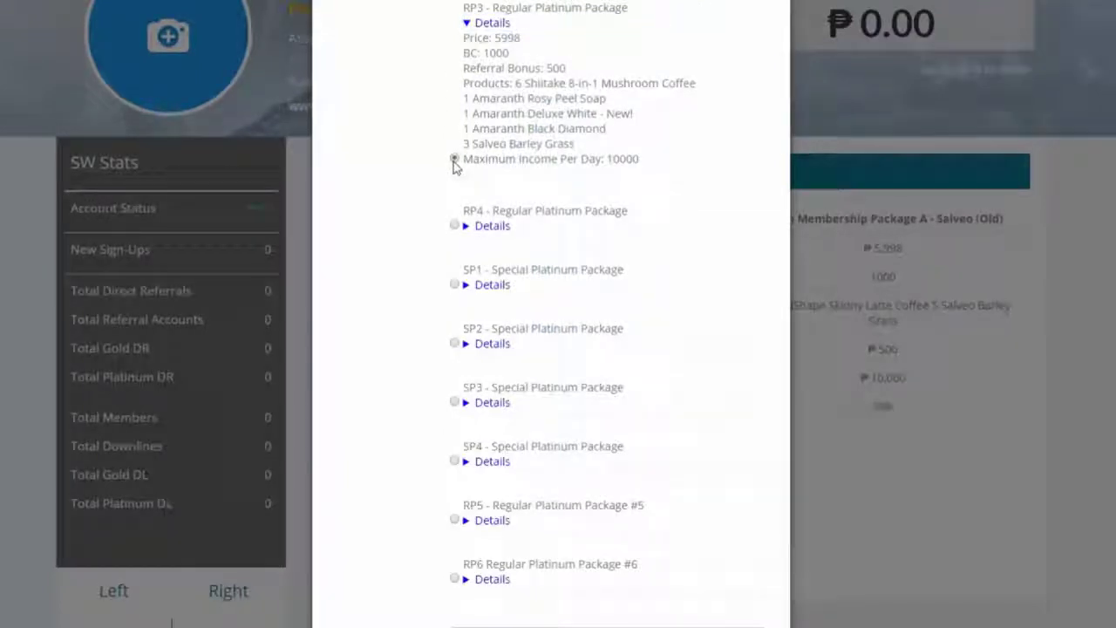
scroll(733, 446, down, 3)
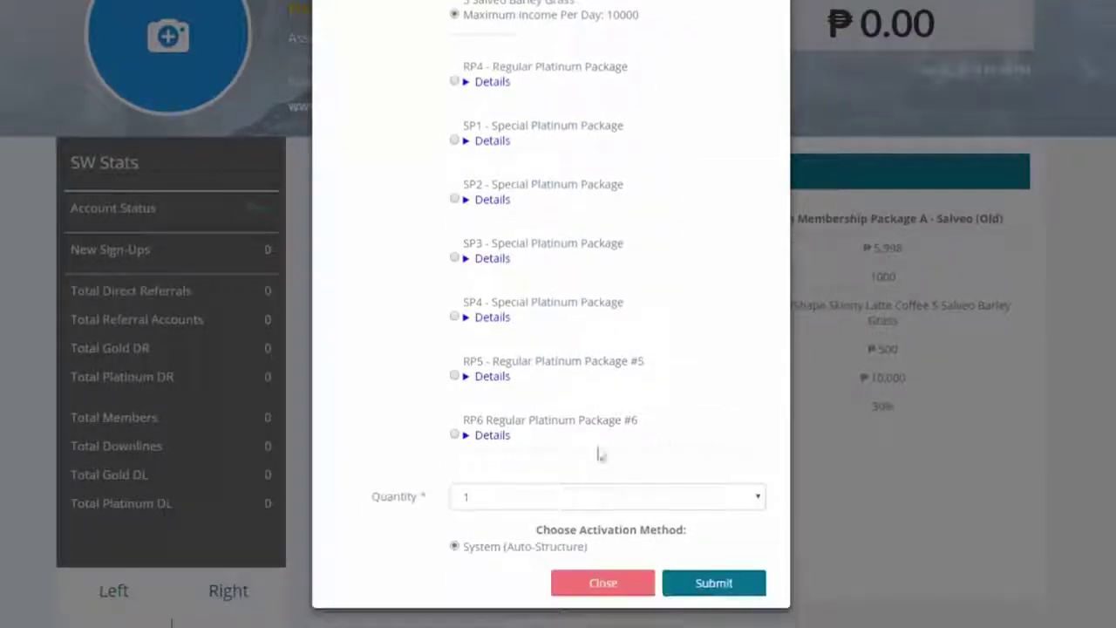
click(502, 544)
scroll(601, 570, down, 2)
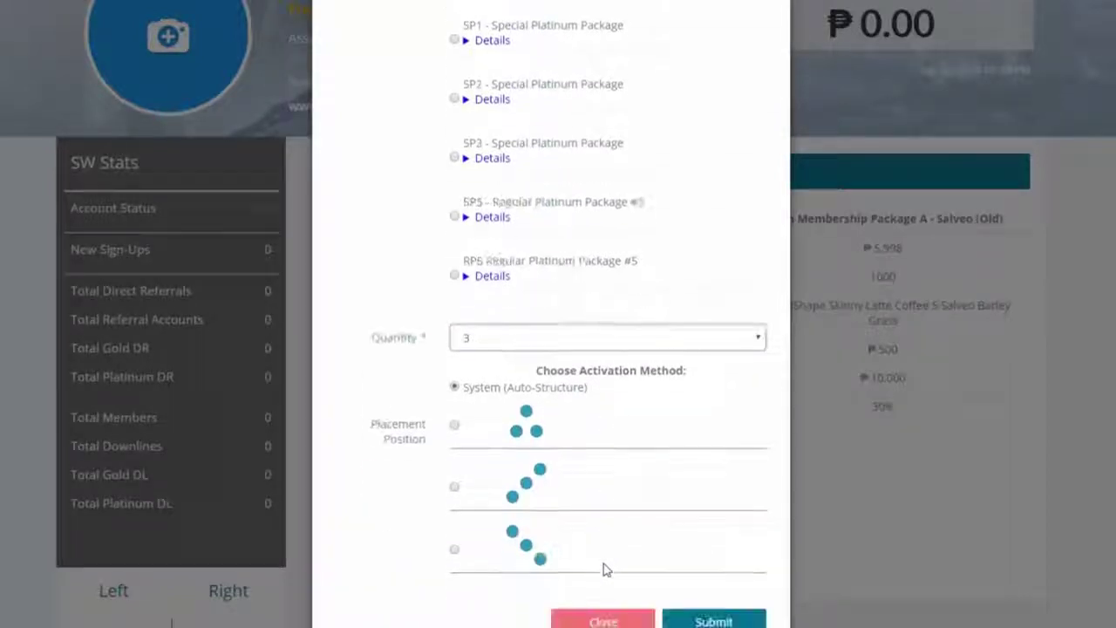
click(456, 551)
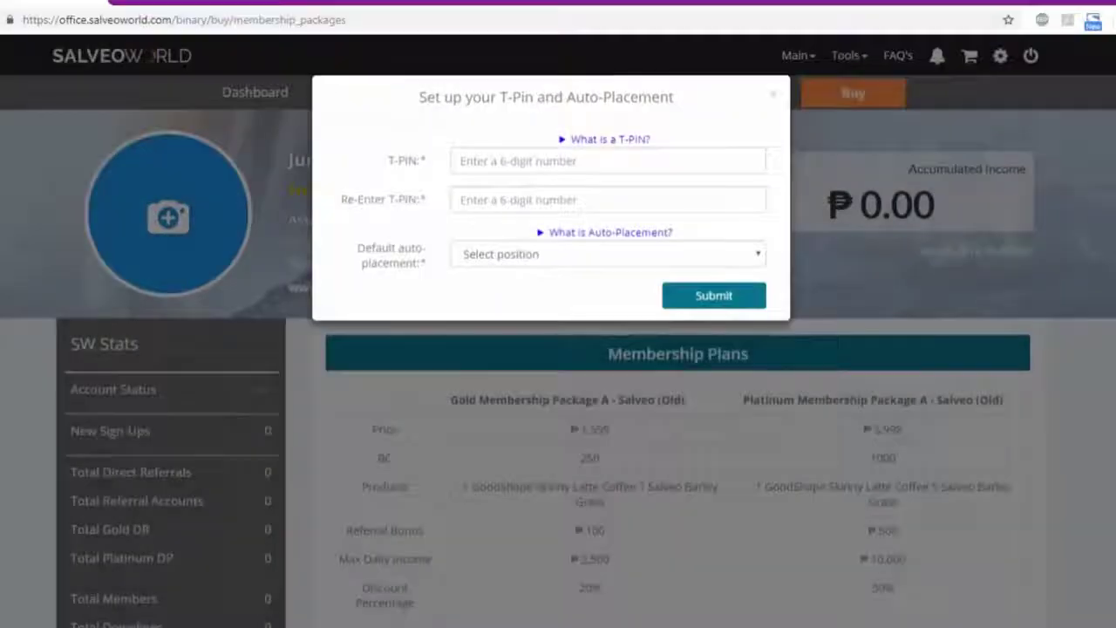
Set and confirm a six-digit T-PIN with Left as the default auto-placement
text(••••••)
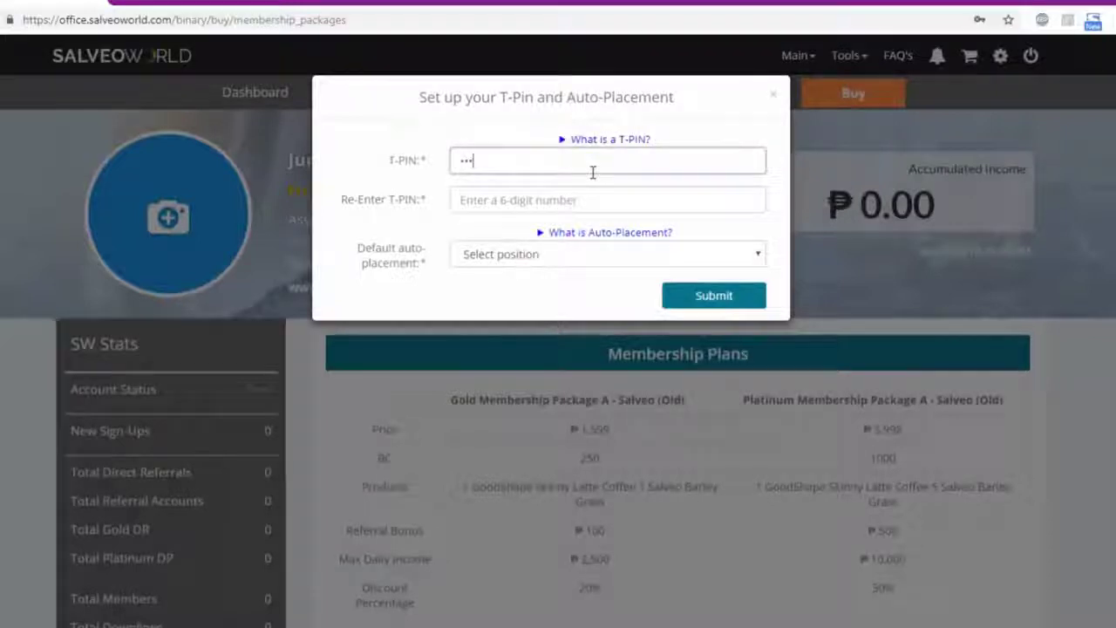
key(Tab)
text(••••)
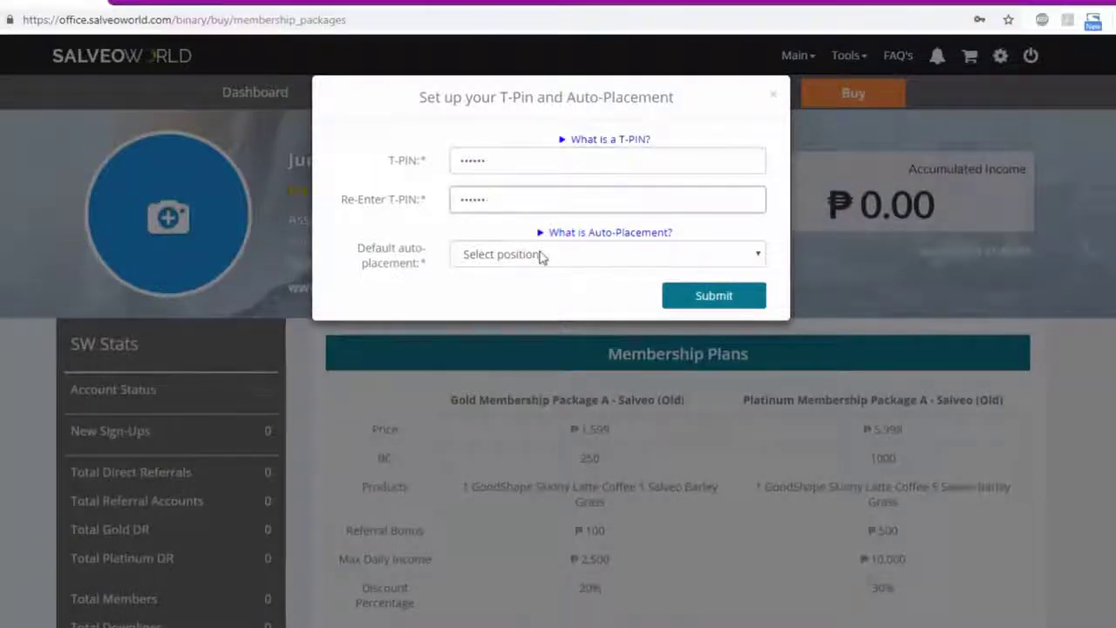
key(Tab)
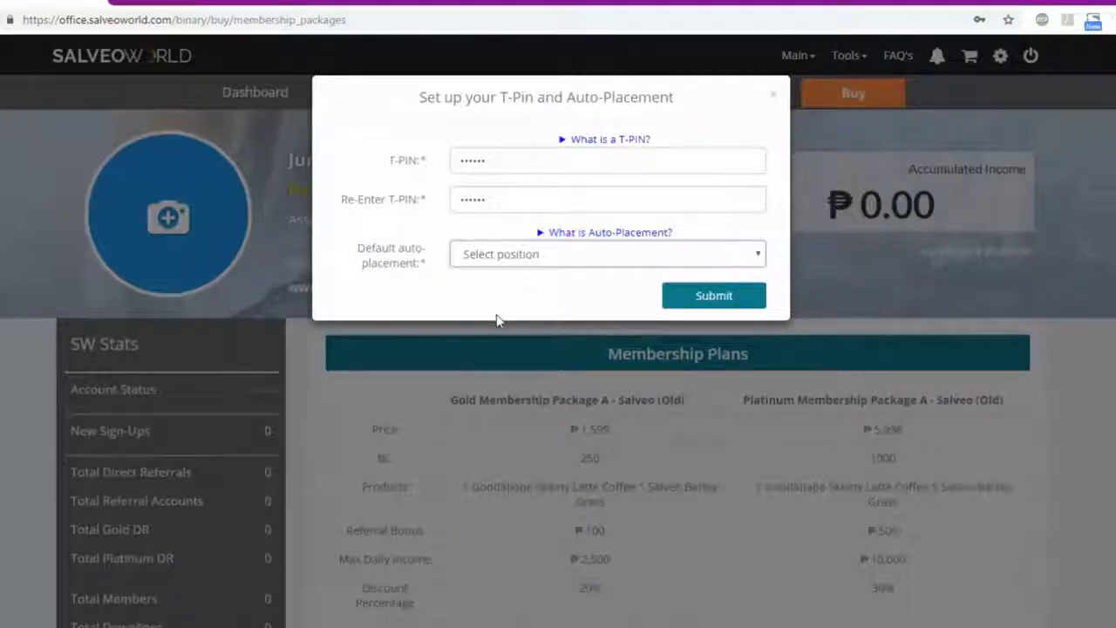
key(Down)
click(713, 297)
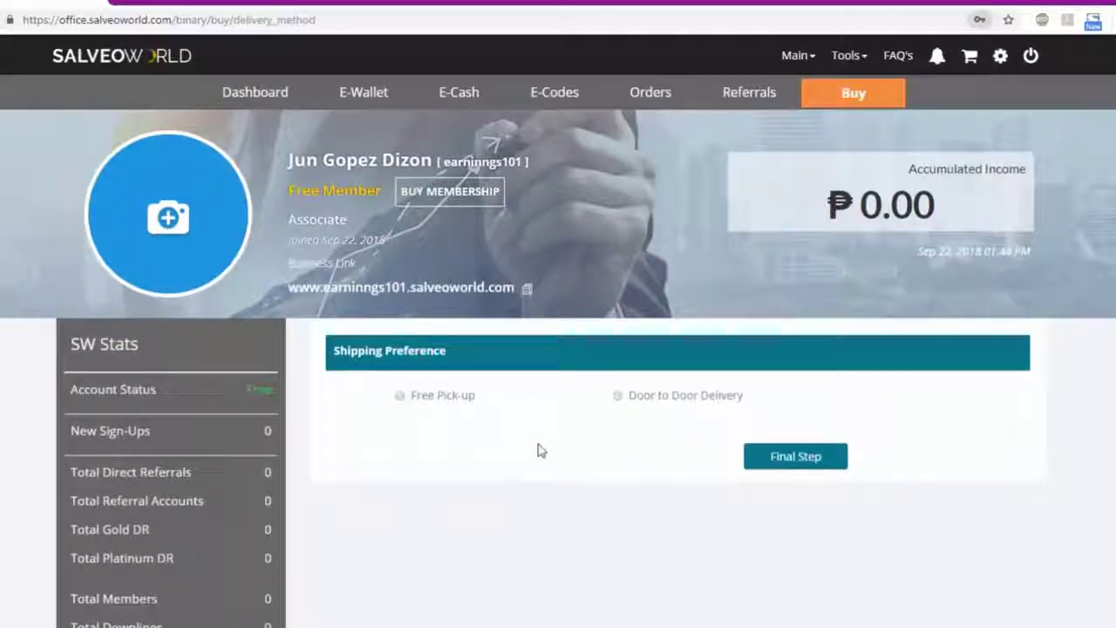
Choose Free Pick-up at Angeles Main Office and continue to the ₱17,994 order summary
click(618, 397)
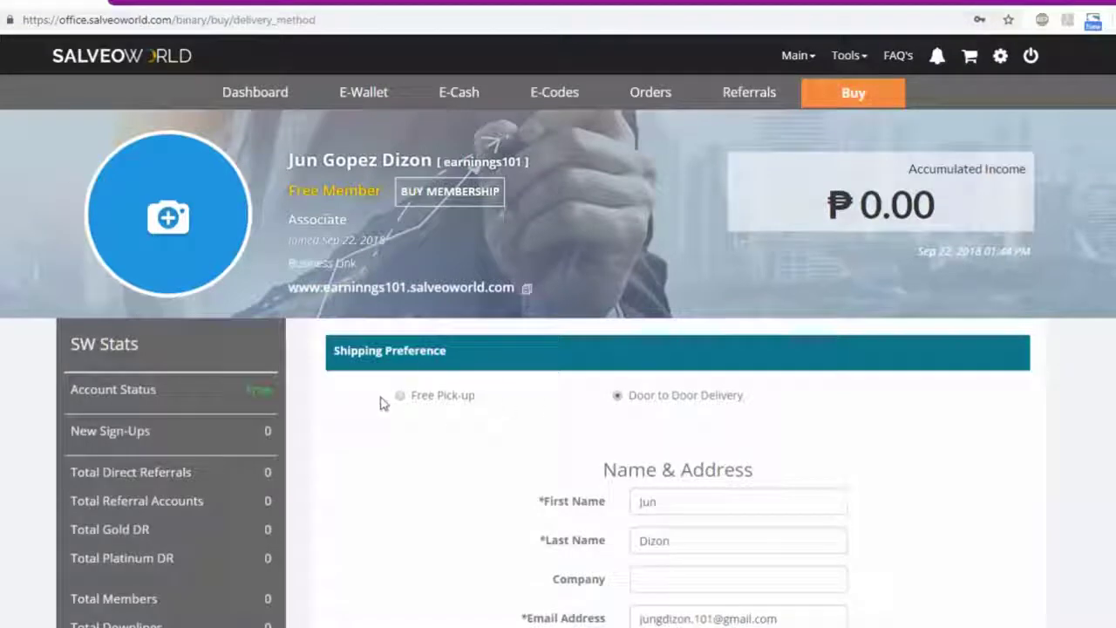
click(400, 397)
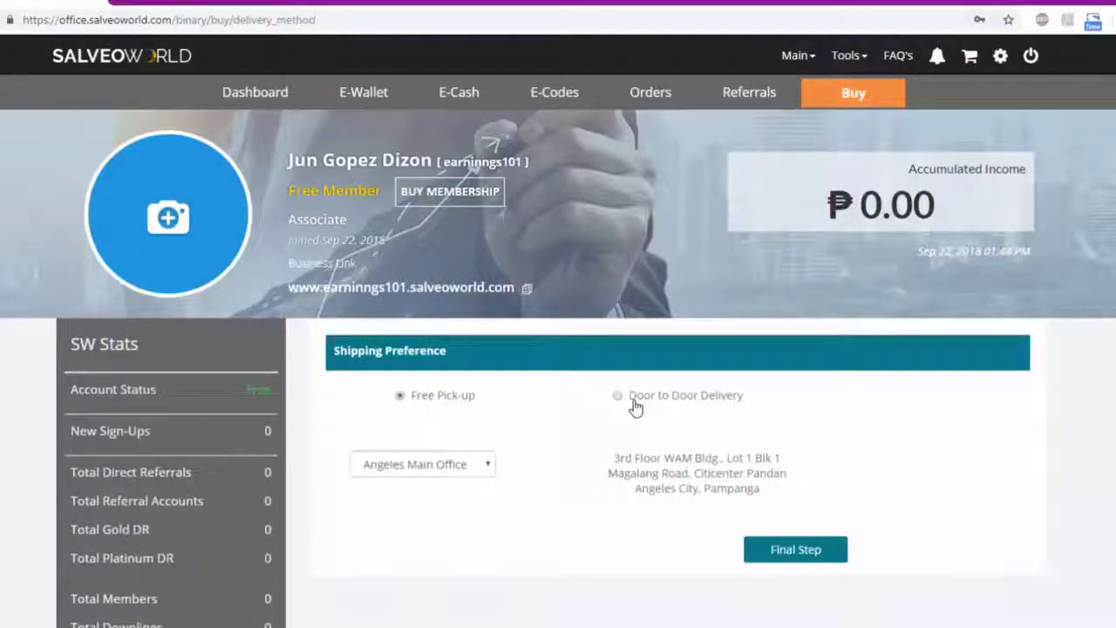
click(824, 549)
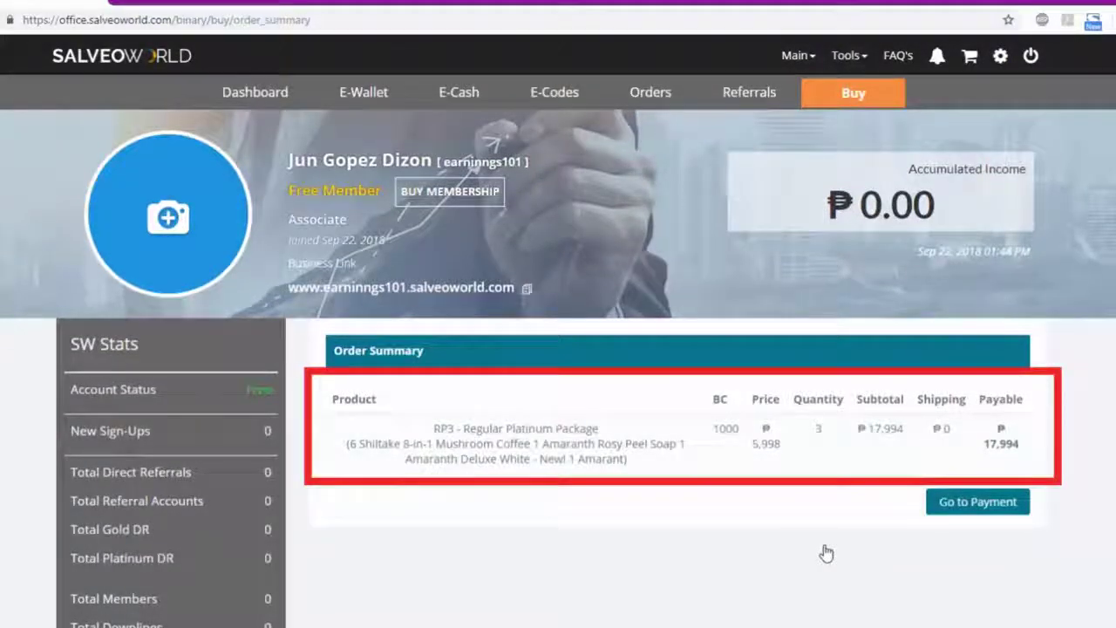
Pay the ₱17,994 order by E-Wallet, creating three accounts in the genealogy
click(967, 503)
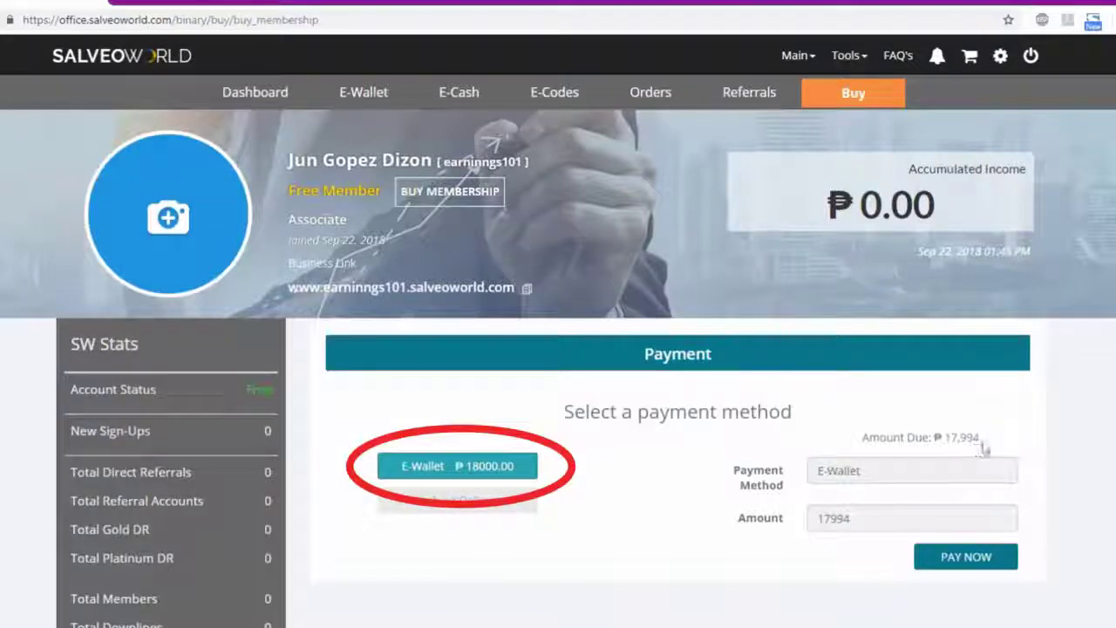
click(968, 563)
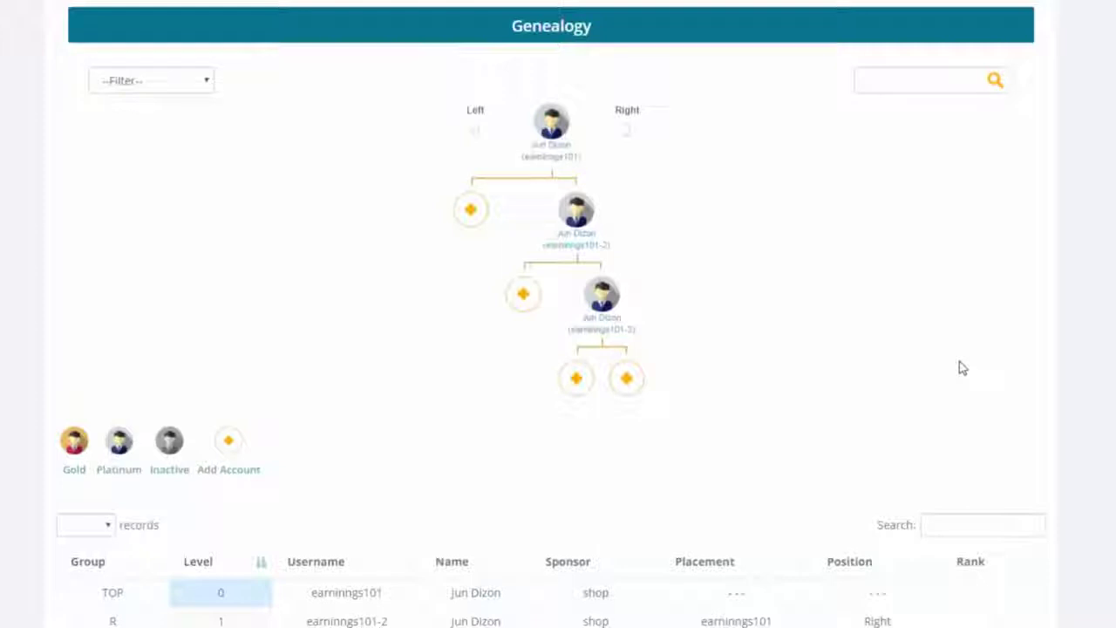
scroll(962, 367, down, 1)
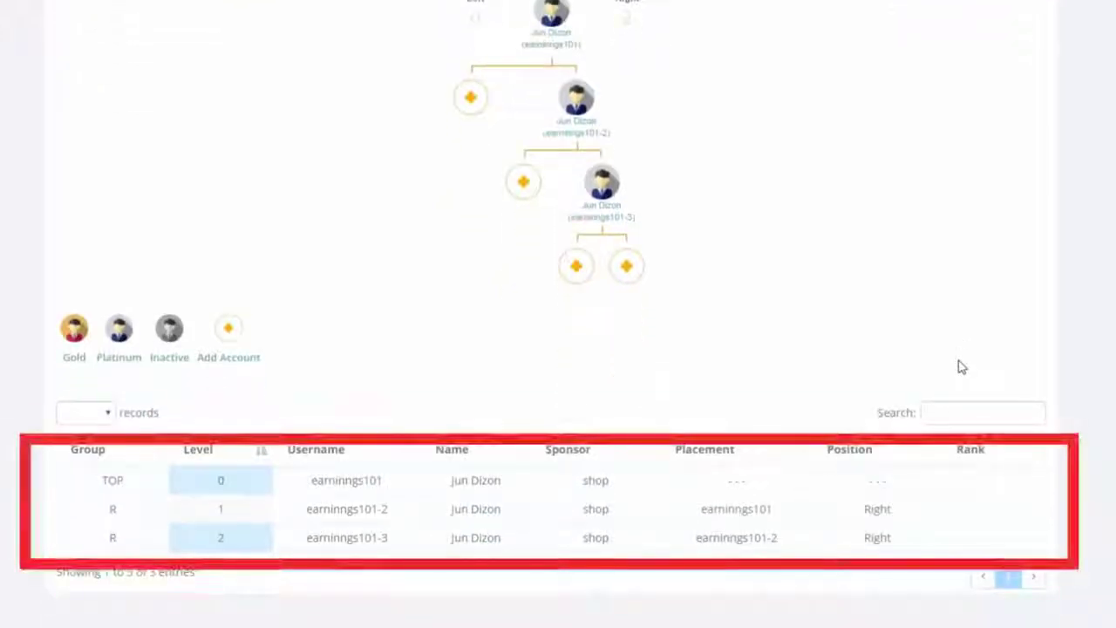